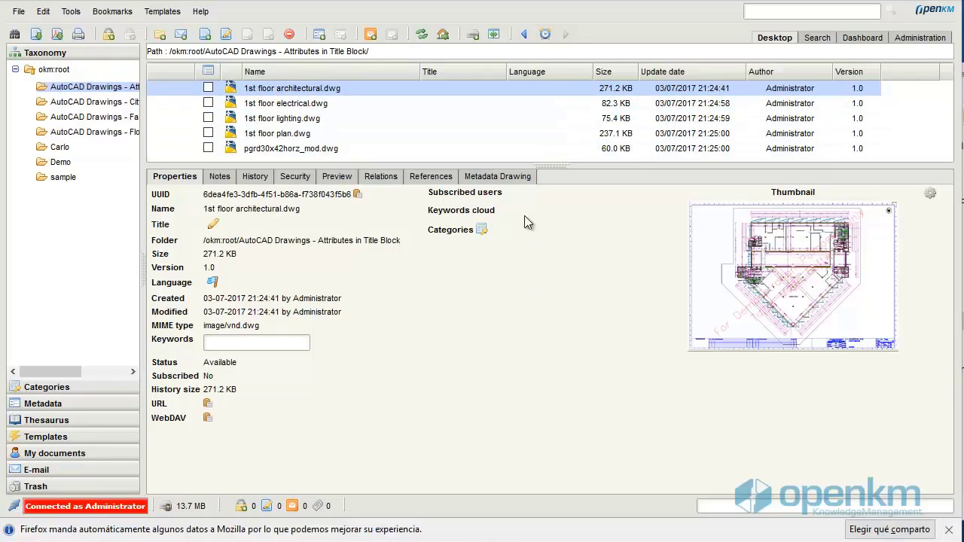
# - Compare the drawing metadata of 1st floor architectural.dwg with the title block on its Architectural Plan page
pyautogui.click(503, 180)
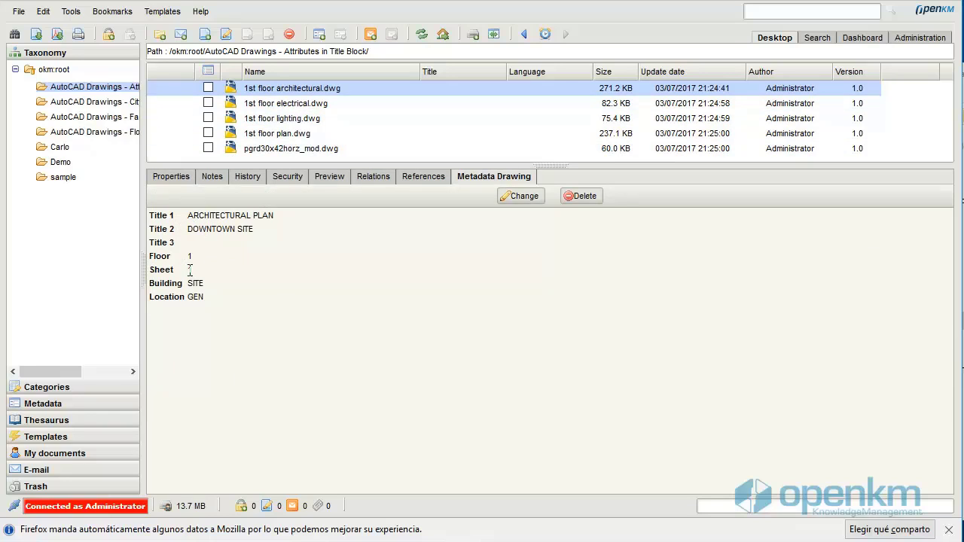
pyautogui.click(326, 181)
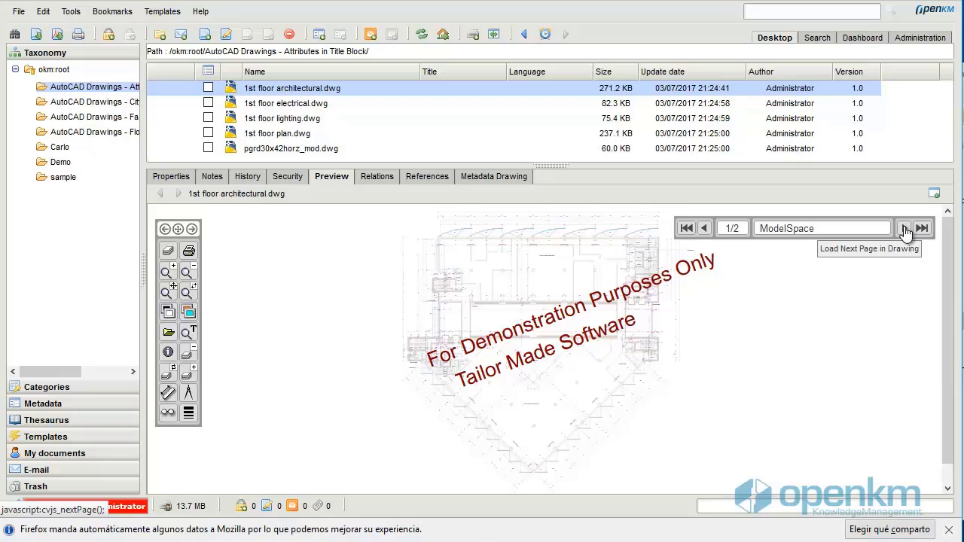
pyautogui.click(905, 229)
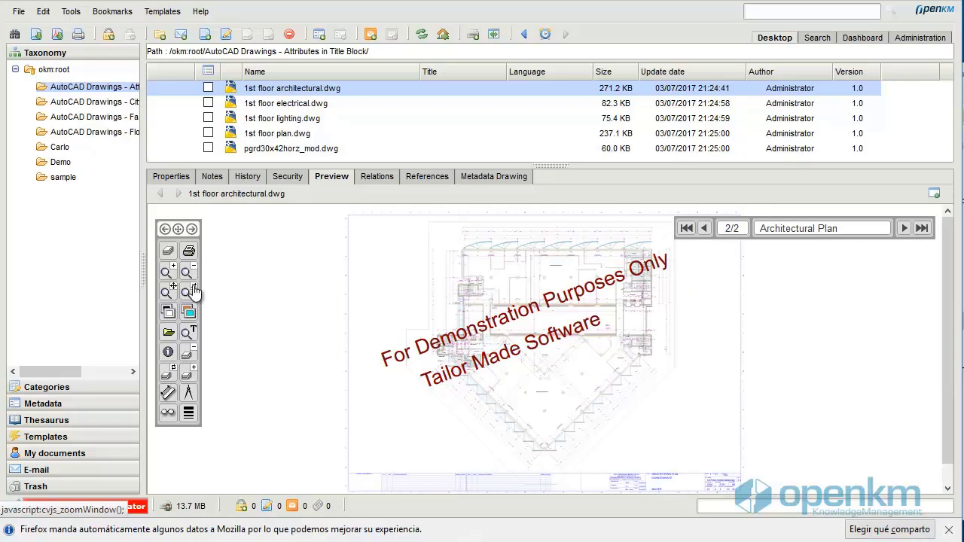
pyautogui.moveTo(611, 444)
pyautogui.mouseDown()
pyautogui.moveTo(711, 497)
pyautogui.moveTo(765, 507)
pyautogui.mouseUp()
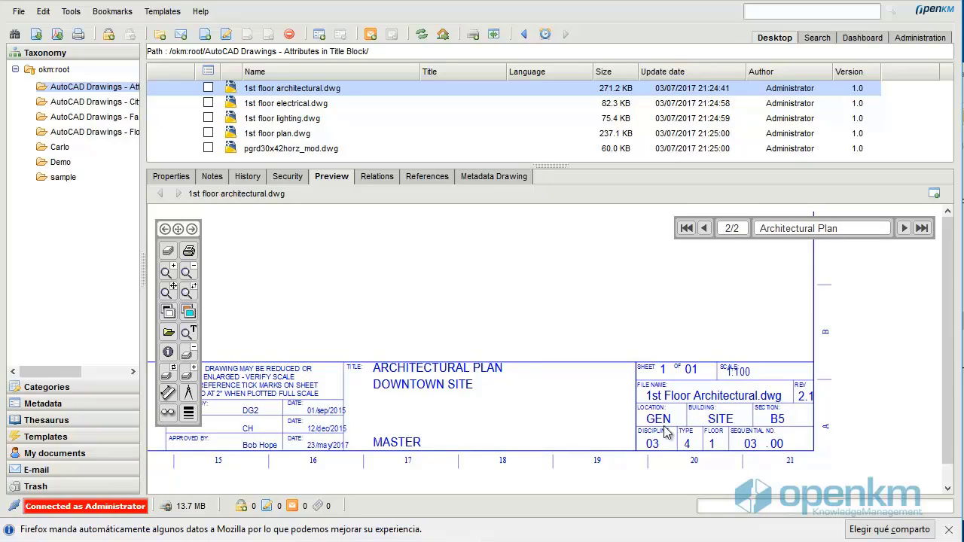
pyautogui.click(482, 178)
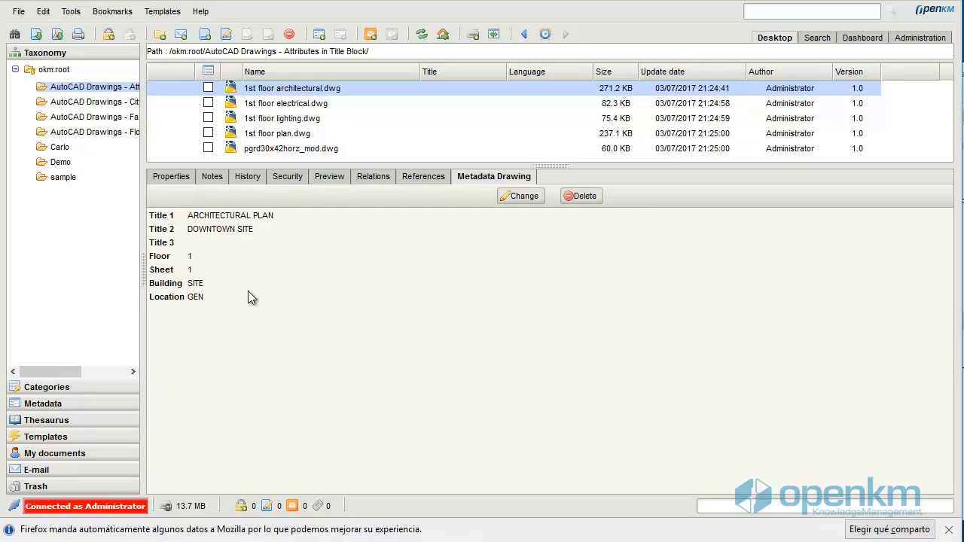
# - Upload floor electrical.dwg from the local "autocad with metadata" folder into the AutoCAD Drawings - Attributes in Title Block folder
pyautogui.hotkey('alt', 'Tab')
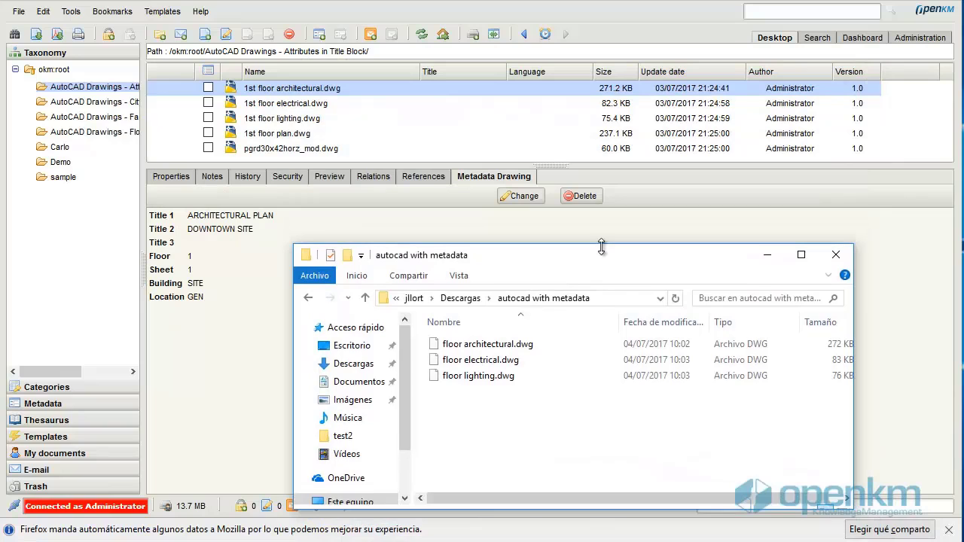
pyautogui.click(485, 369)
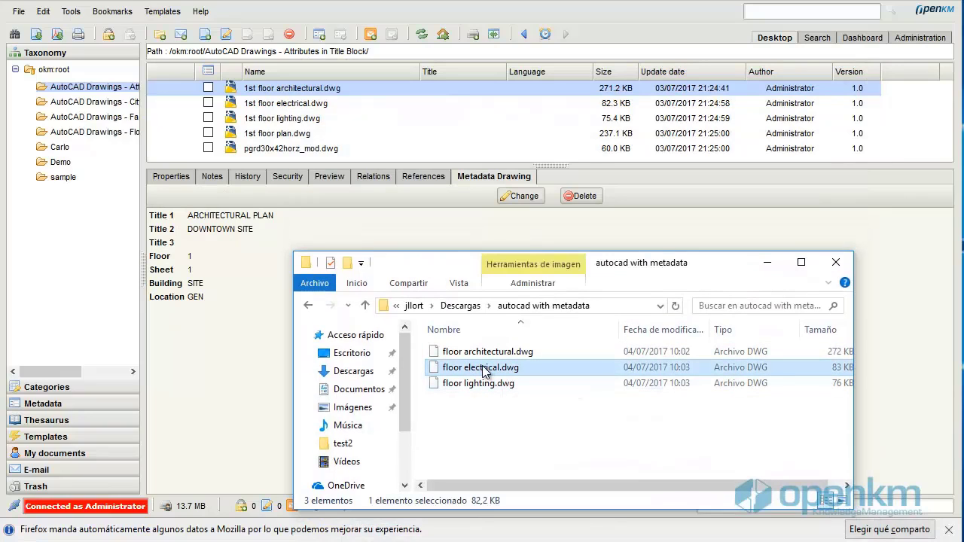
pyautogui.moveTo(485, 369); pyautogui.dragTo(464, 149)
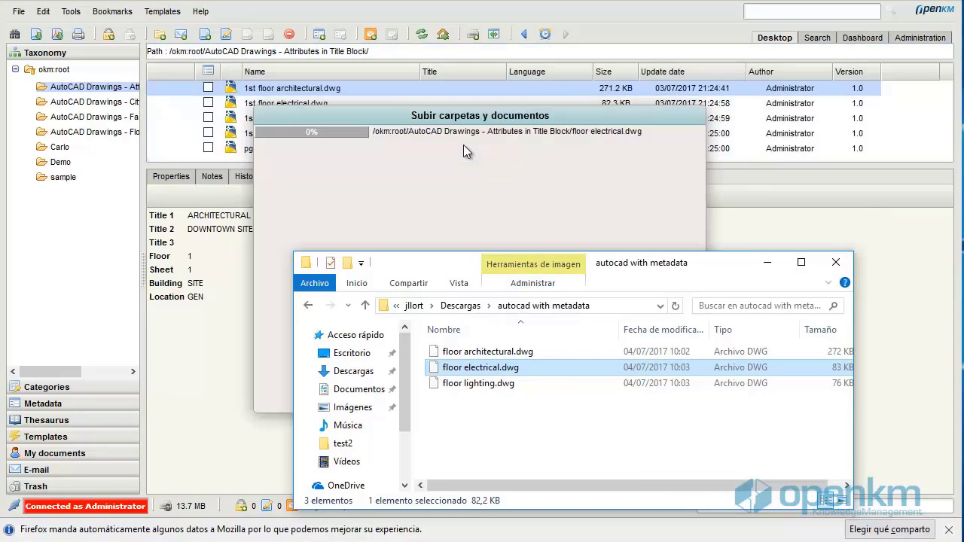
pyautogui.click(837, 262)
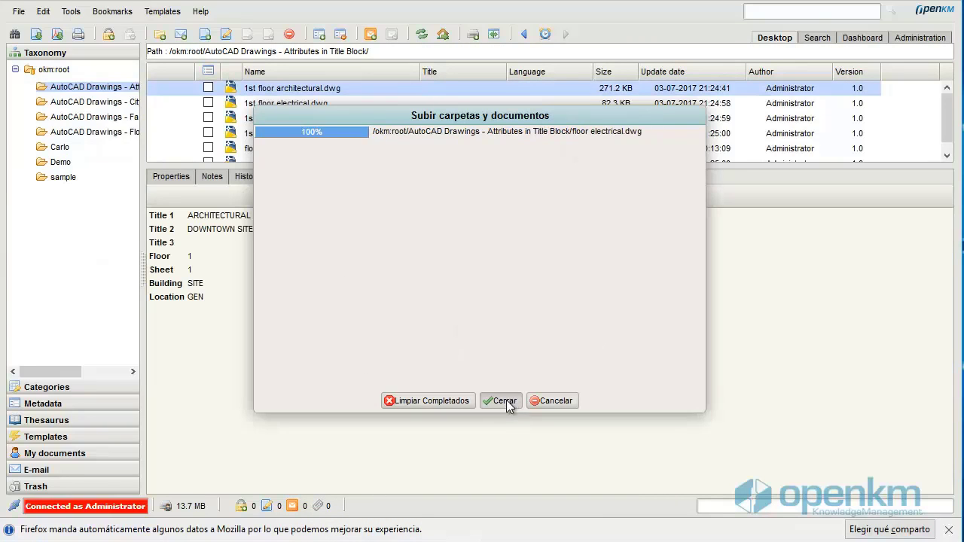
pyautogui.click(507, 402)
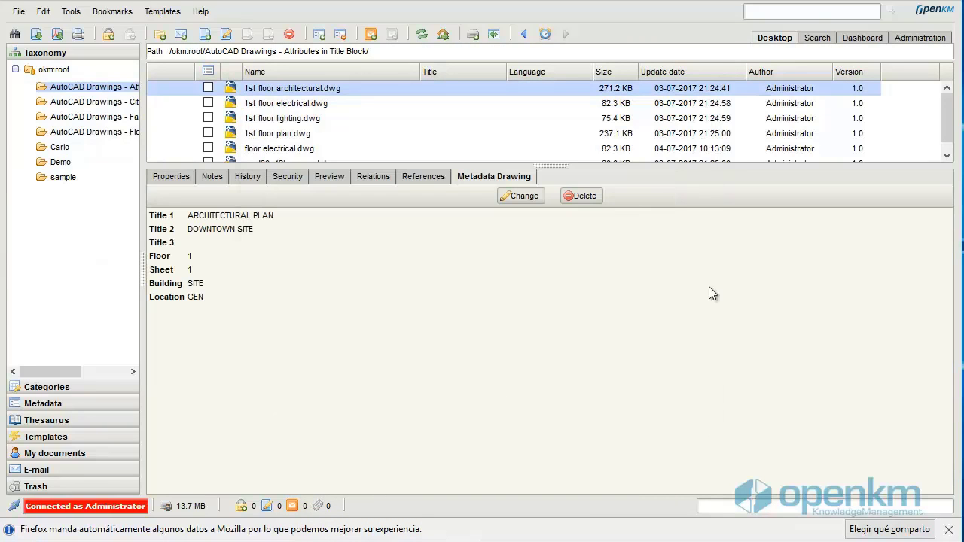
# - Examine the drawing metadata of the uploaded floor electrical.dwg and the title block on its Electrical Plan page
pyautogui.click(286, 151)
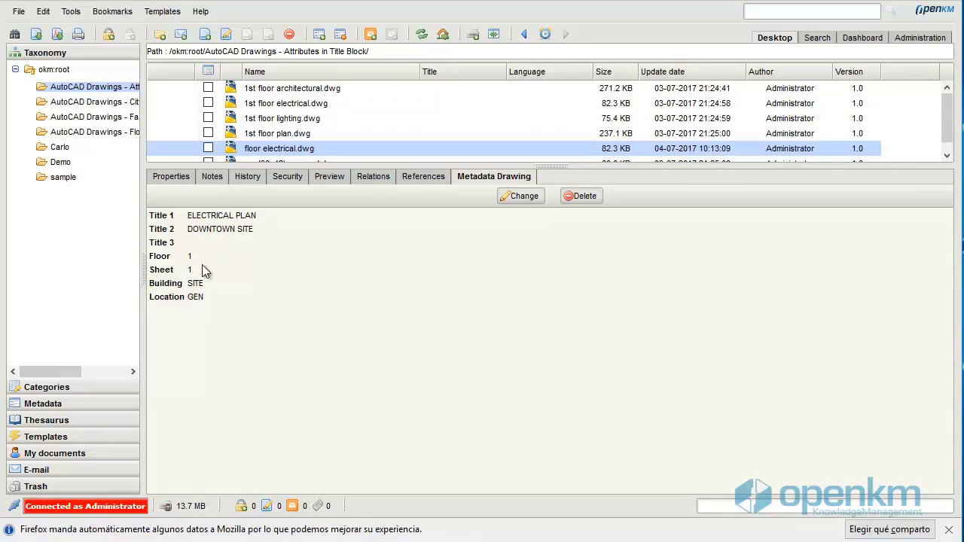
pyautogui.click(329, 177)
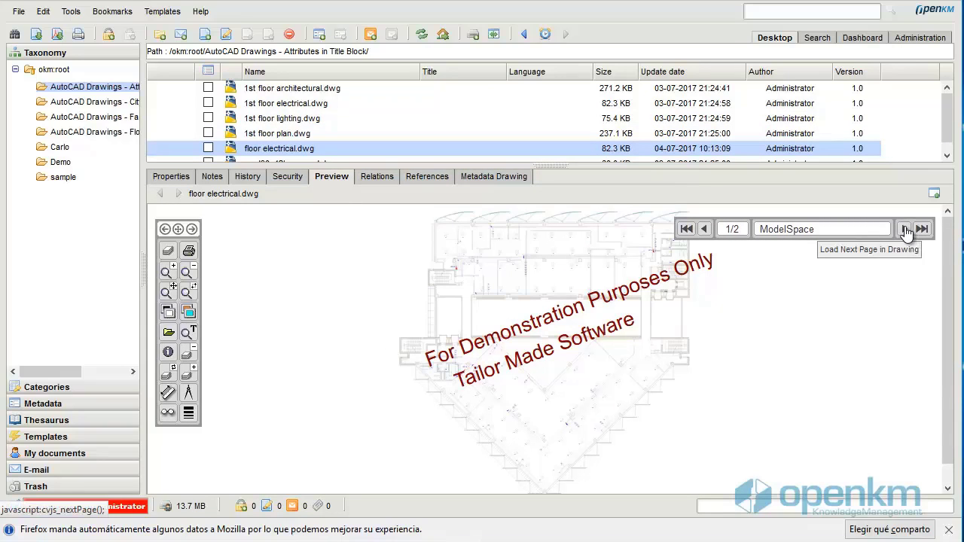
pyautogui.click(903, 231)
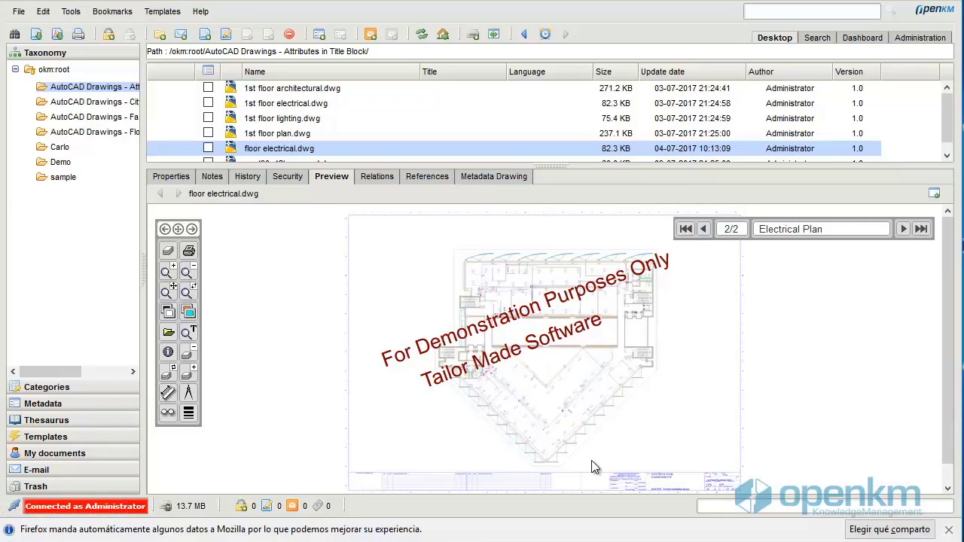
pyautogui.moveTo(750, 507); pyautogui.dragTo(757, 507)
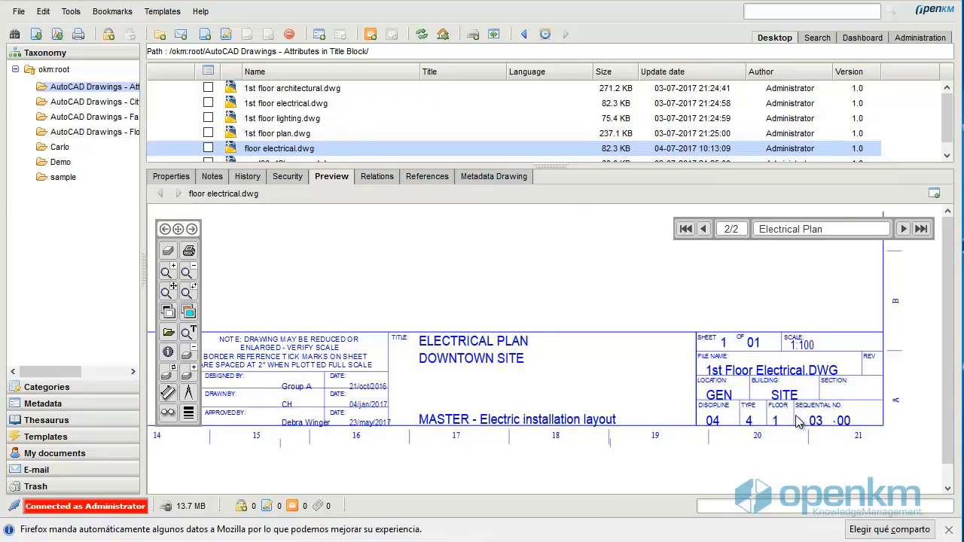
# - Upload floor lighting.dwg from the local "autocad with metadata" folder into the same AutoCAD drawings folder and close the upload window
pyautogui.hotkey('alt', 'Tab')
pyautogui.click(500, 323)
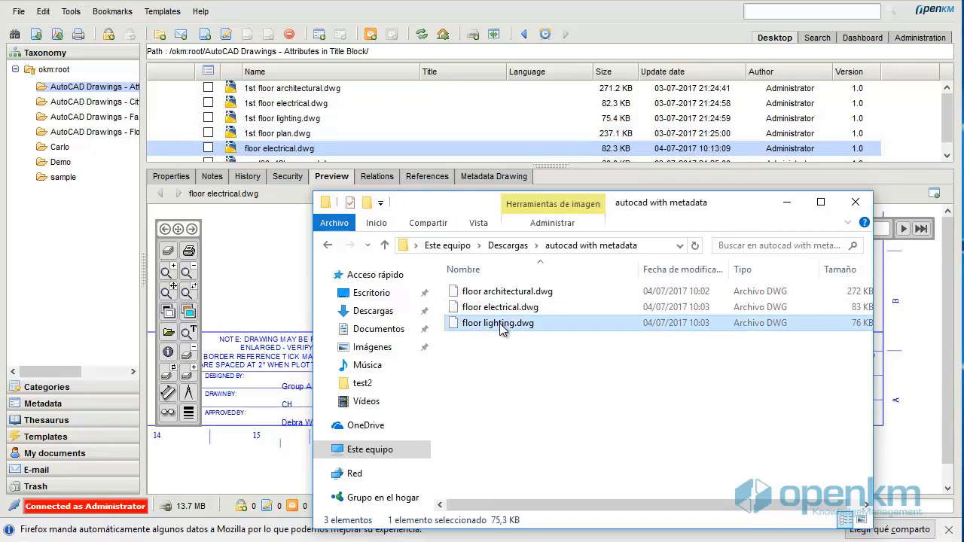
pyautogui.moveTo(496, 326); pyautogui.dragTo(398, 128)
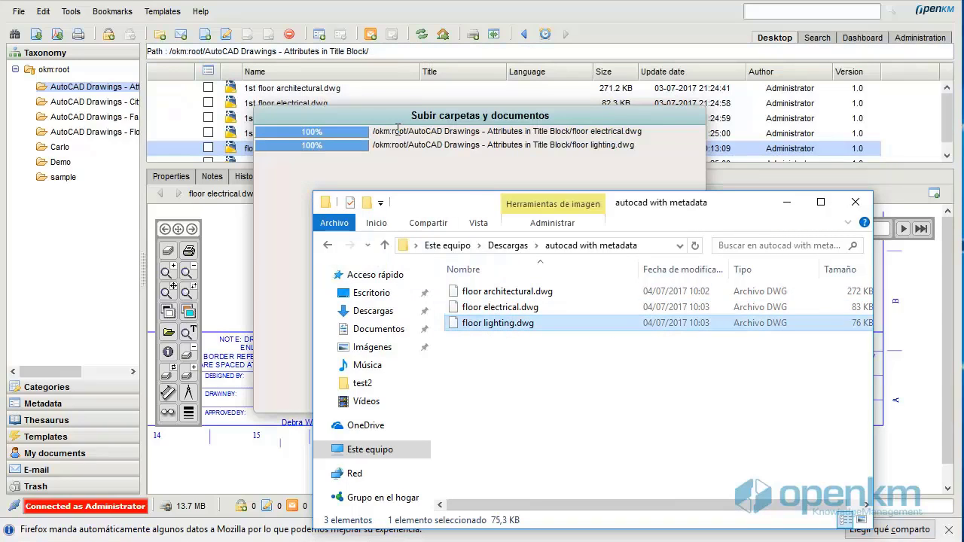
pyautogui.click(855, 202)
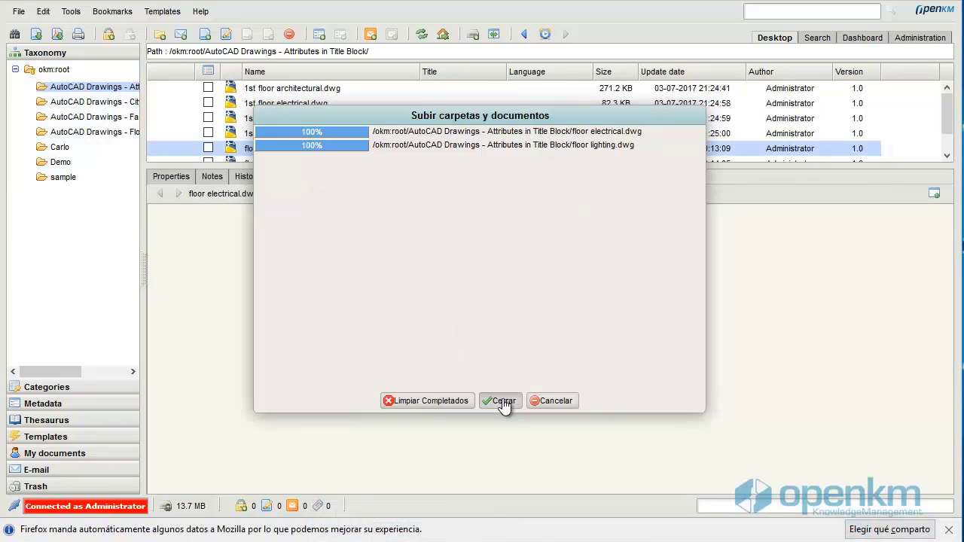
pyautogui.click(503, 402)
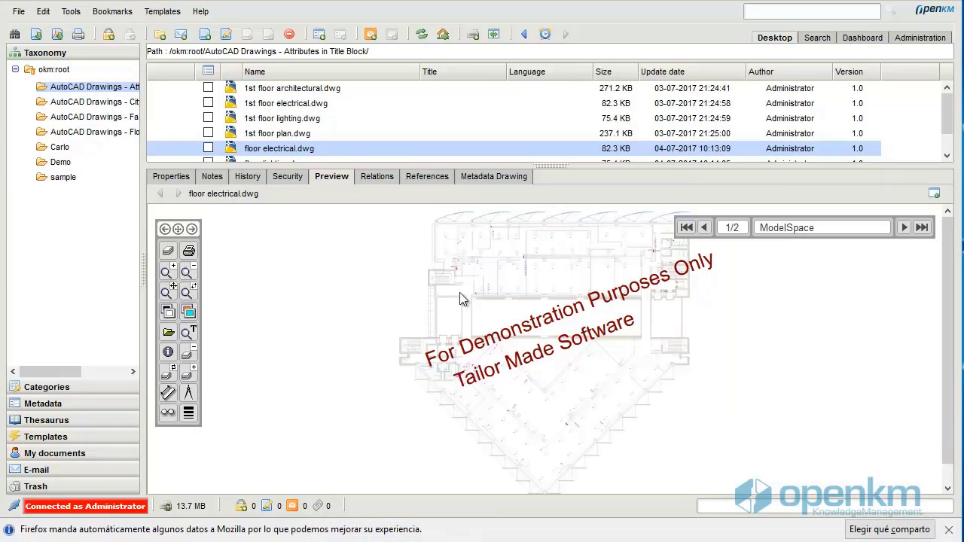
# - Check the title block of floor electrical.dwg again against its extracted drawing metadata
pyautogui.click(904, 227)
pyautogui.moveTo(608, 463); pyautogui.dragTo(770, 499)
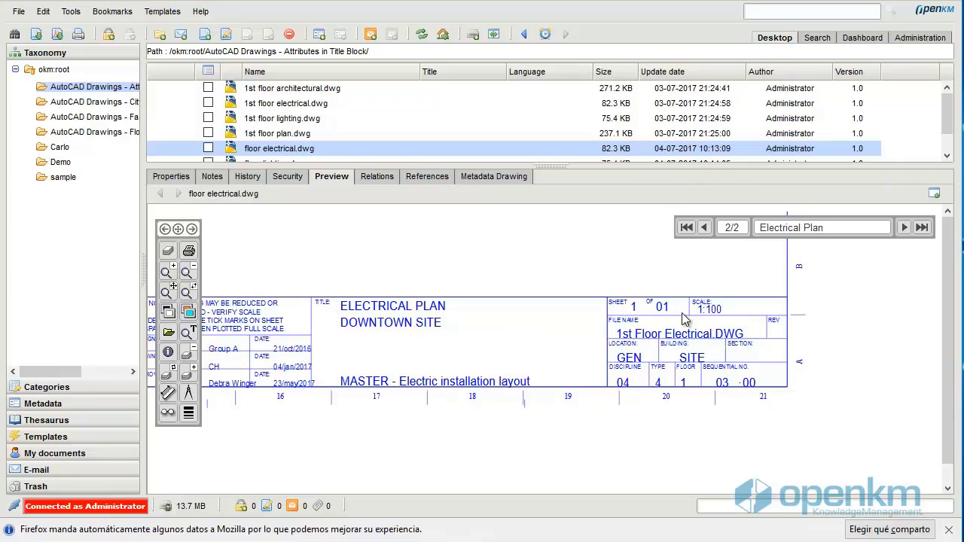
pyautogui.click(510, 179)
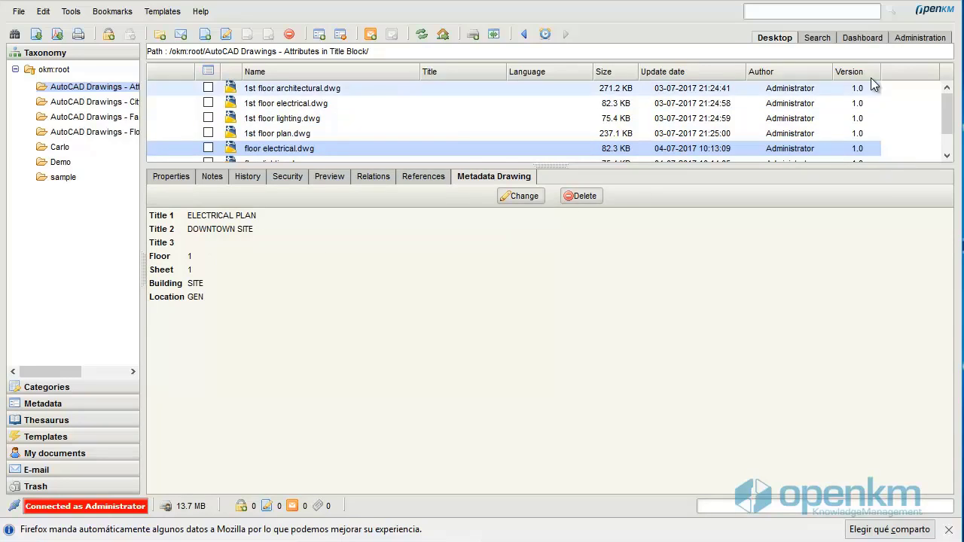
# - Open the document search in advanced mode and show its metadata criteria
pyautogui.click(819, 39)
pyautogui.click(680, 54)
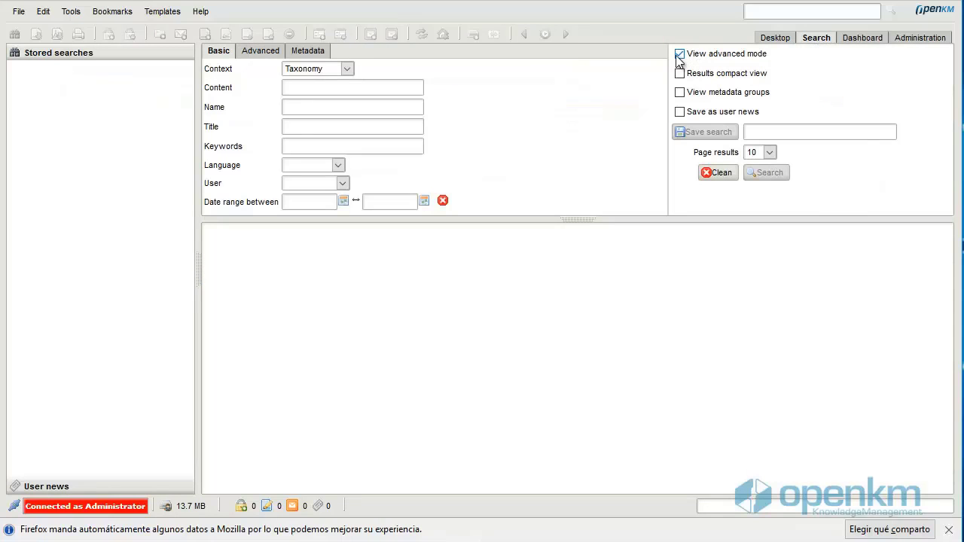
pyautogui.click(307, 53)
# - Add the Location property of the Metadata Drawing group as a search criterion
pyautogui.click(292, 73)
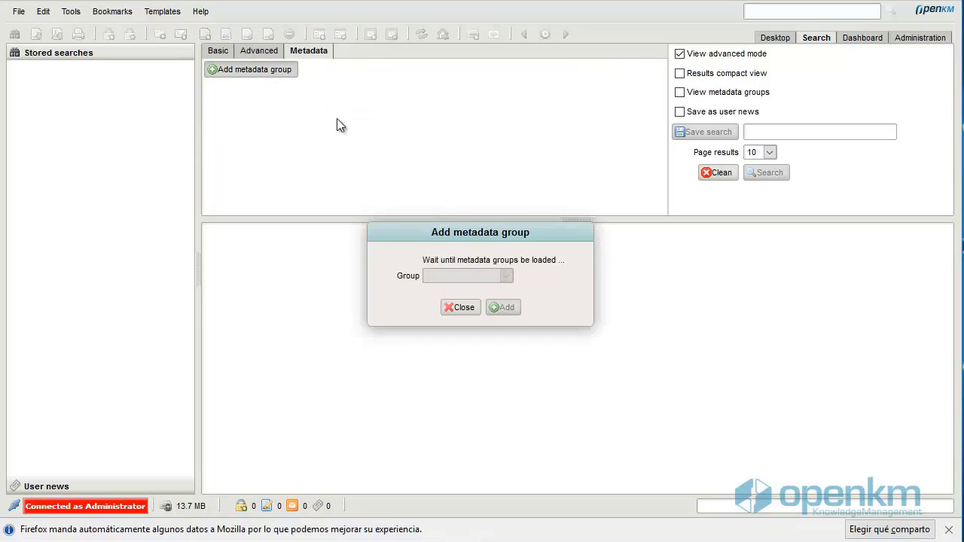
pyautogui.click(518, 267)
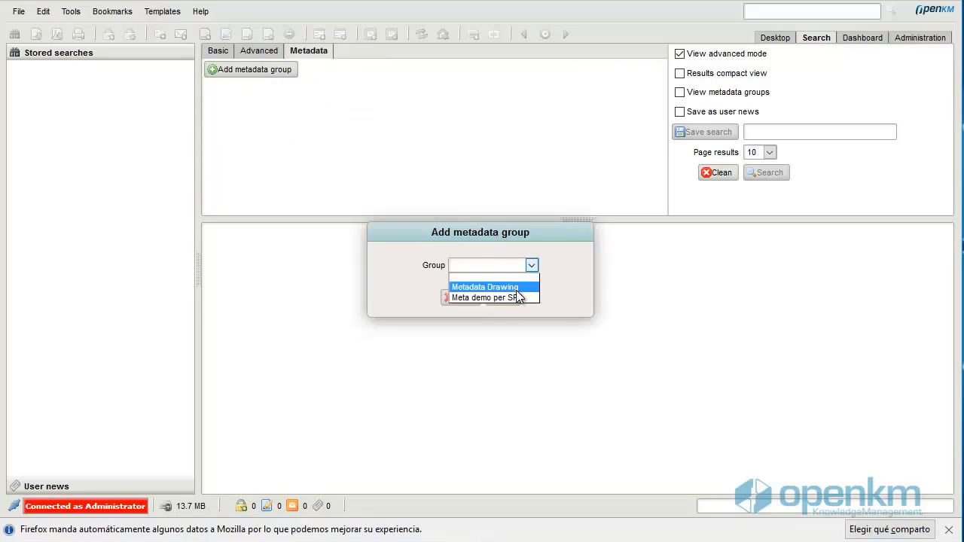
pyautogui.click(520, 288)
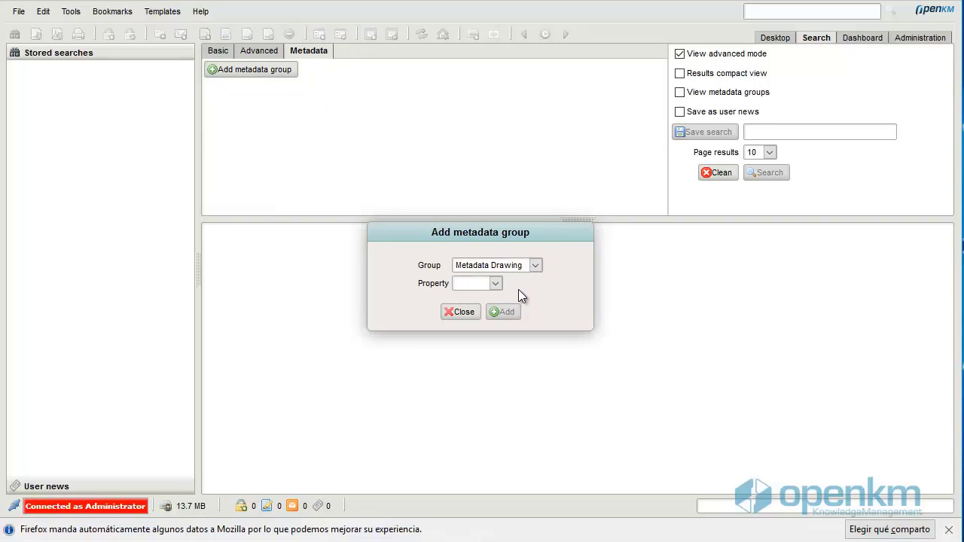
pyautogui.click(536, 265)
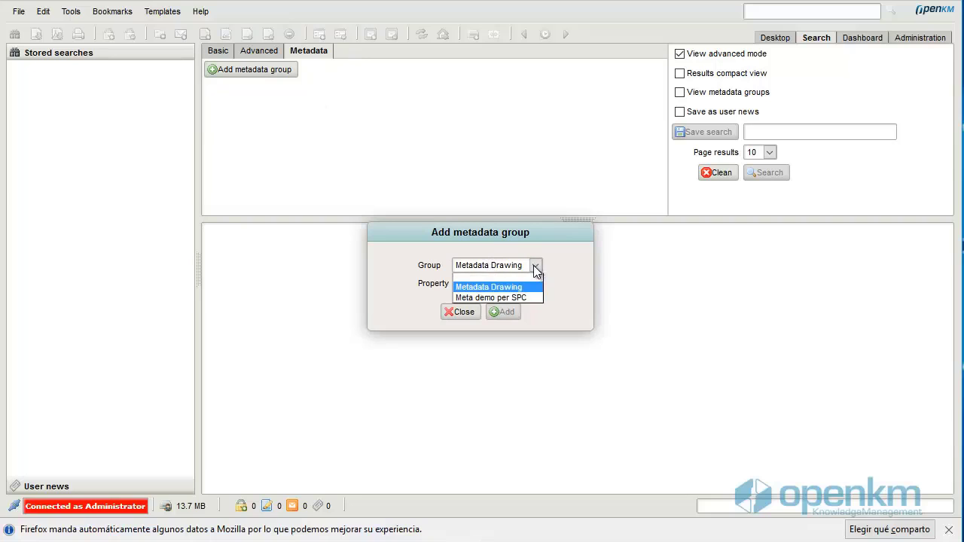
pyautogui.click(495, 287)
pyautogui.click(497, 285)
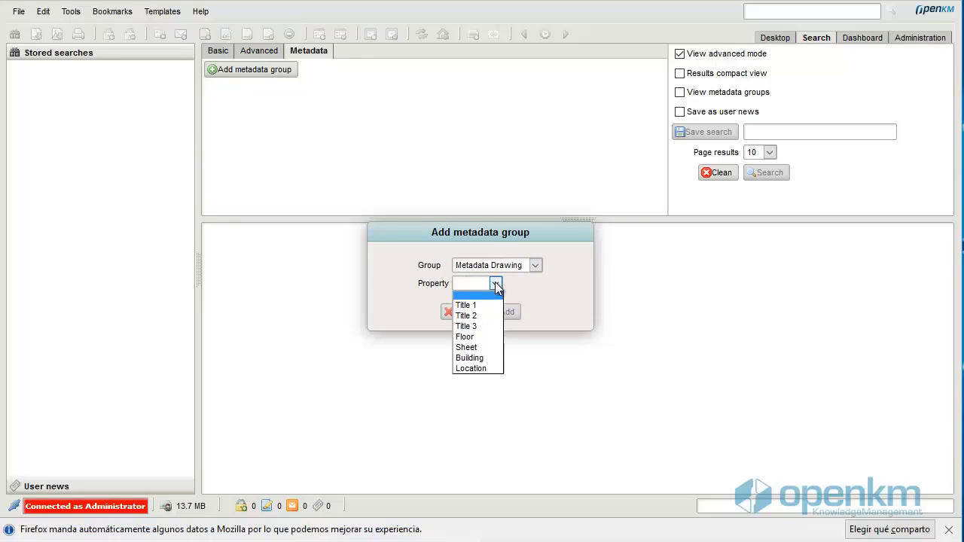
pyautogui.click(483, 369)
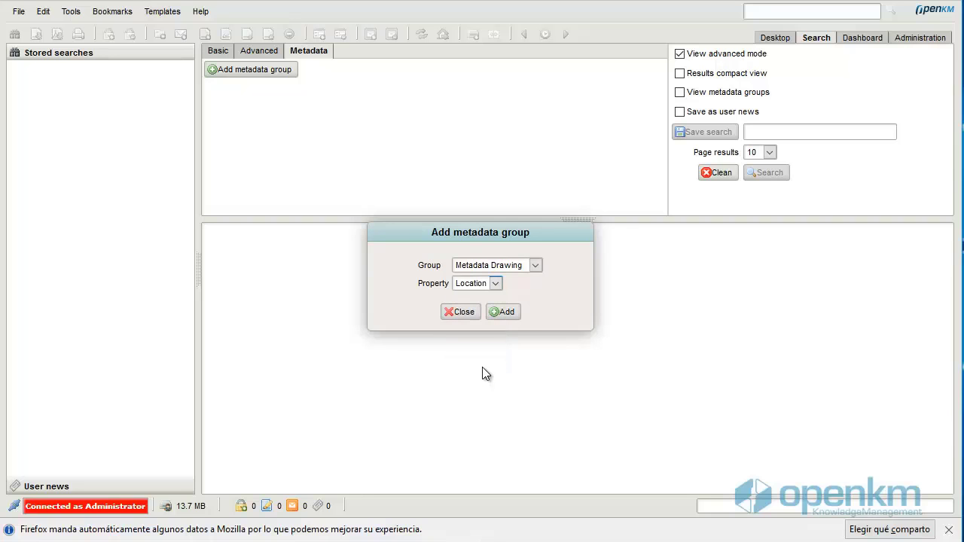
pyautogui.click(502, 312)
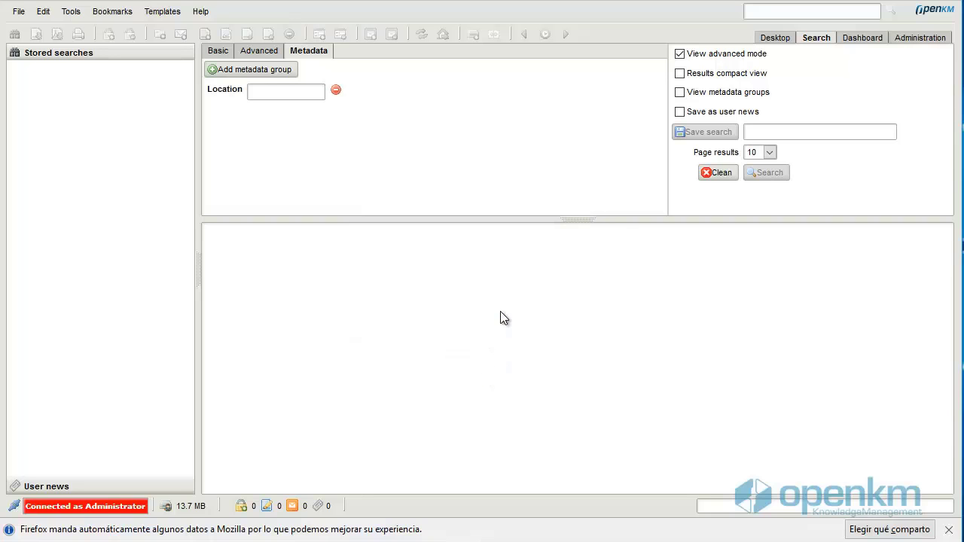
# - Look up the Location value in the metadata of floor electrical.dwg and search for documents whose Location is GEN
pyautogui.click(778, 39)
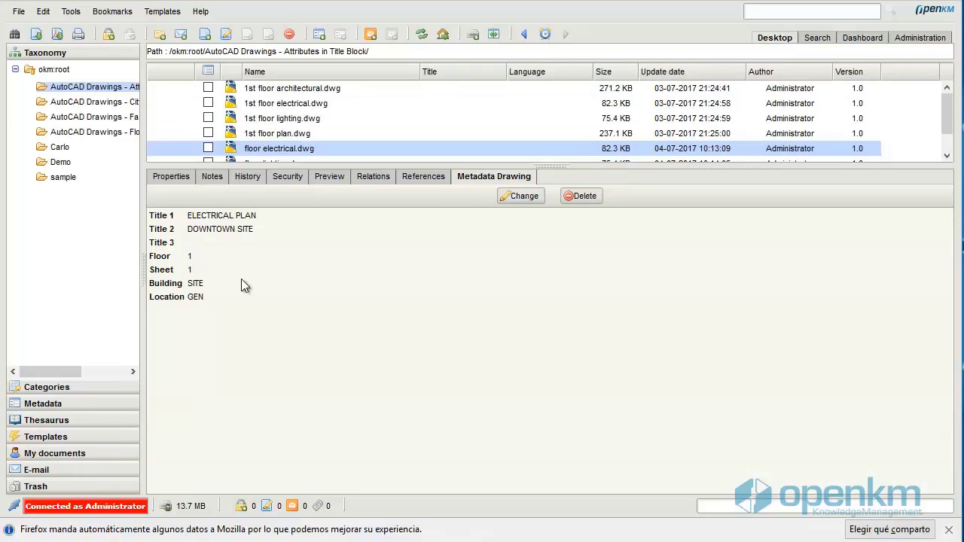
pyautogui.click(814, 39)
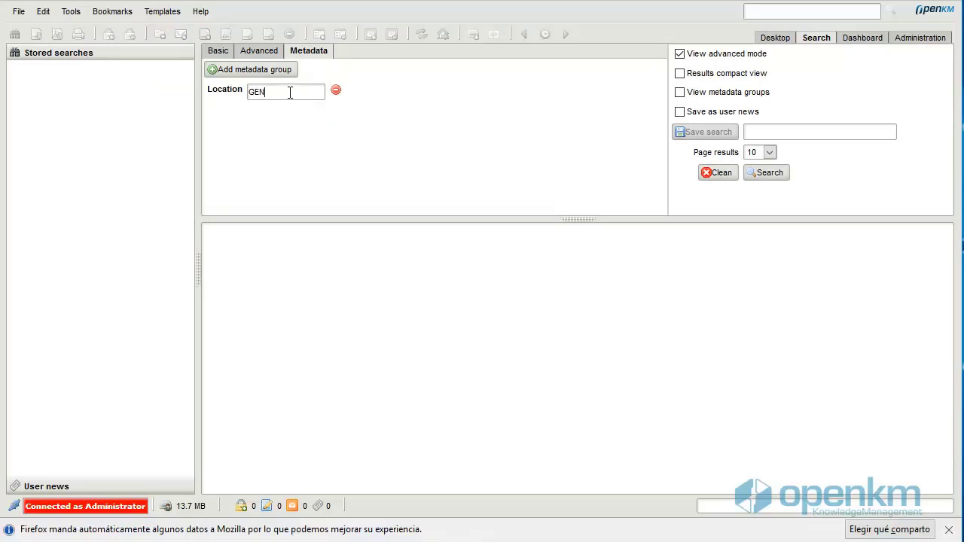
pyautogui.write('GEN')
pyautogui.click(768, 178)
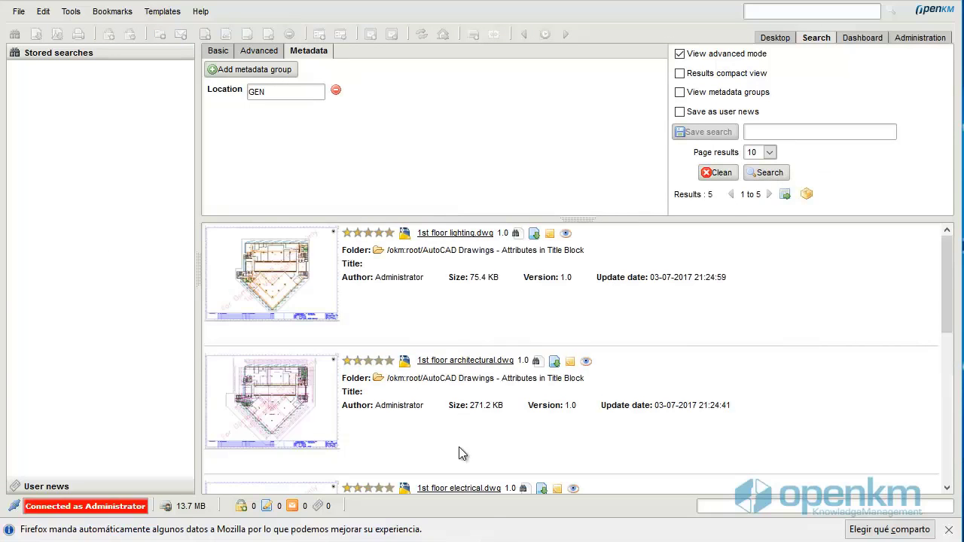
# - Open floor electrical.dwg from the search results and inspect the title block on its Electrical Plan page
pyautogui.scroll(-5, 571, 359)
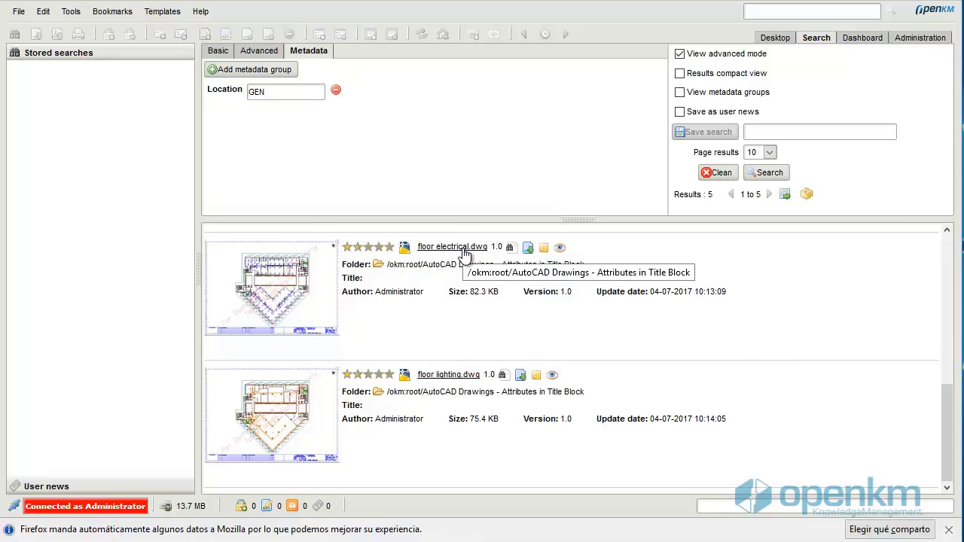
pyautogui.click(462, 248)
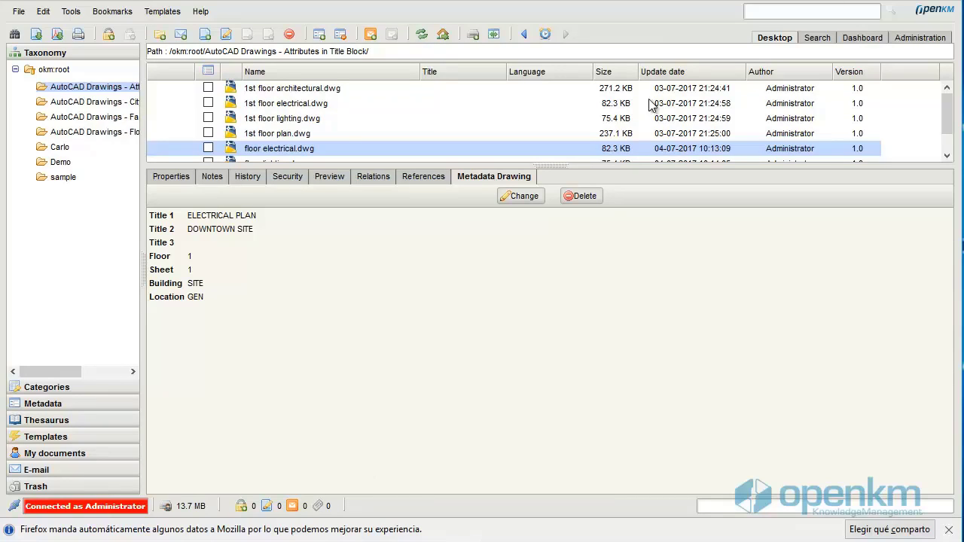
pyautogui.click(322, 180)
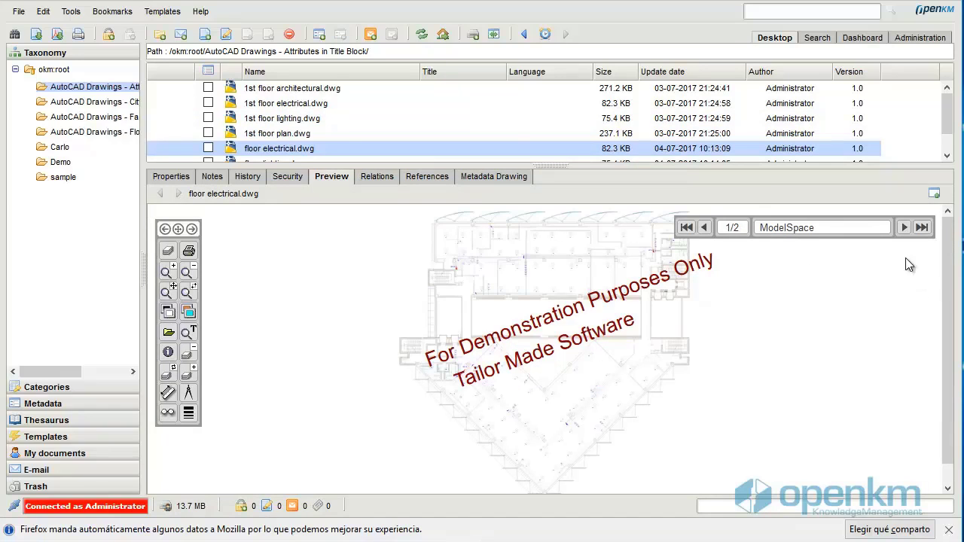
pyautogui.click(904, 227)
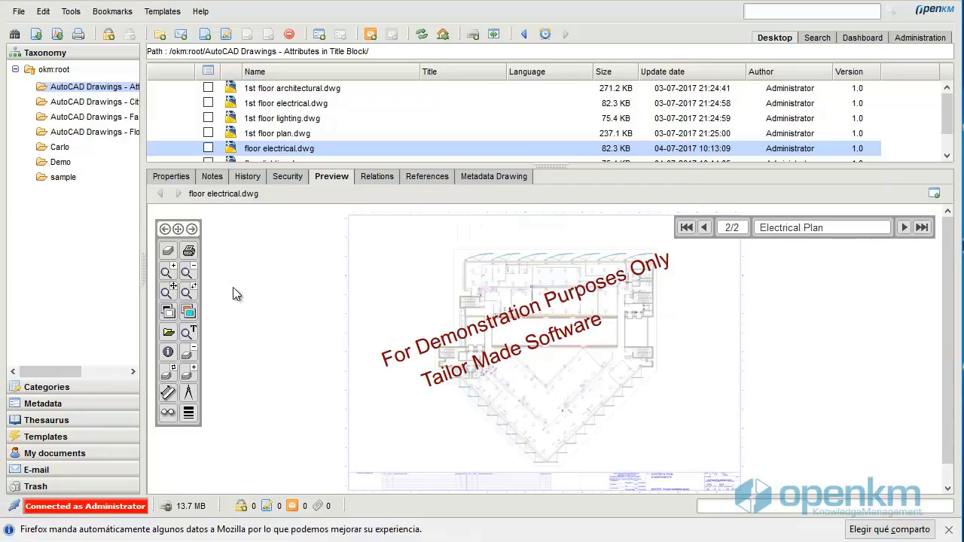
pyautogui.click(189, 276)
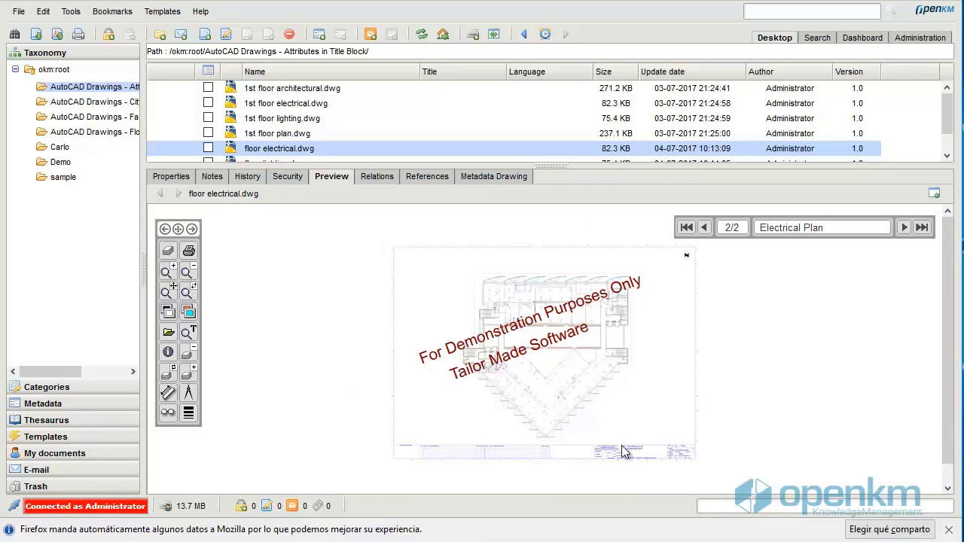
pyautogui.moveTo(584, 441); pyautogui.dragTo(701, 466)
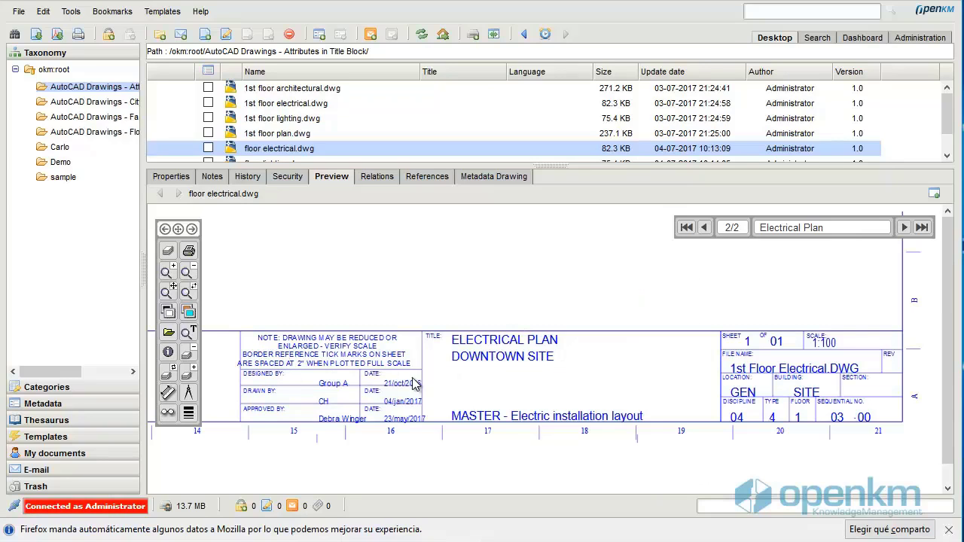